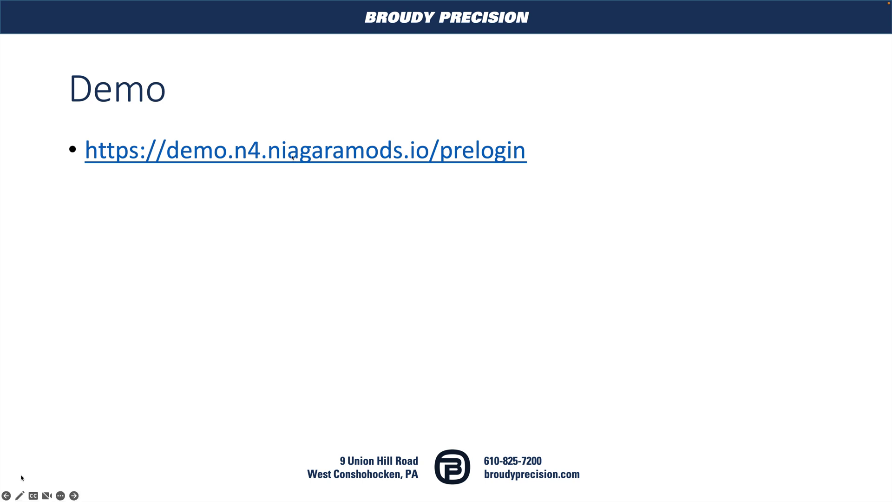
Follow the demo.n4.niagaramods.io/prelogin link on the Demo slide to the Reflow login page in Safari
left_click(292, 157)
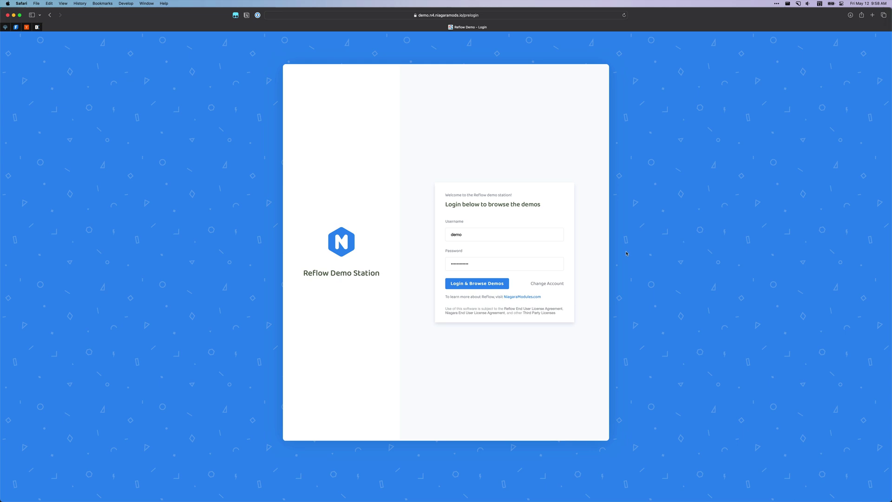
Log into the demo station and browse the demo carousel, ending on Healthy Food
left_click(493, 283)
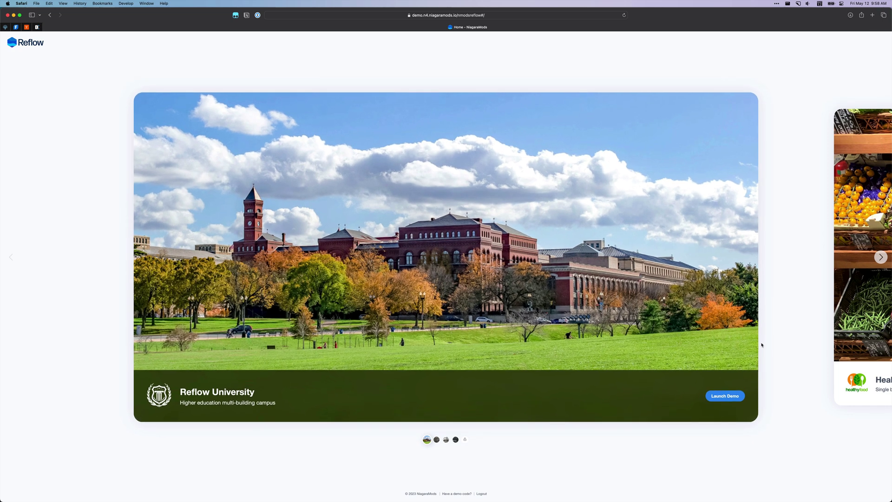
left_click(882, 258)
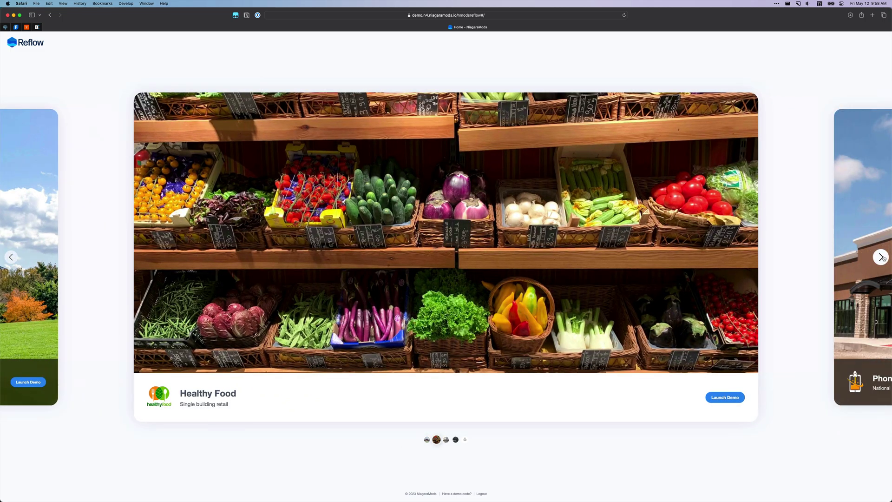
left_click(882, 257)
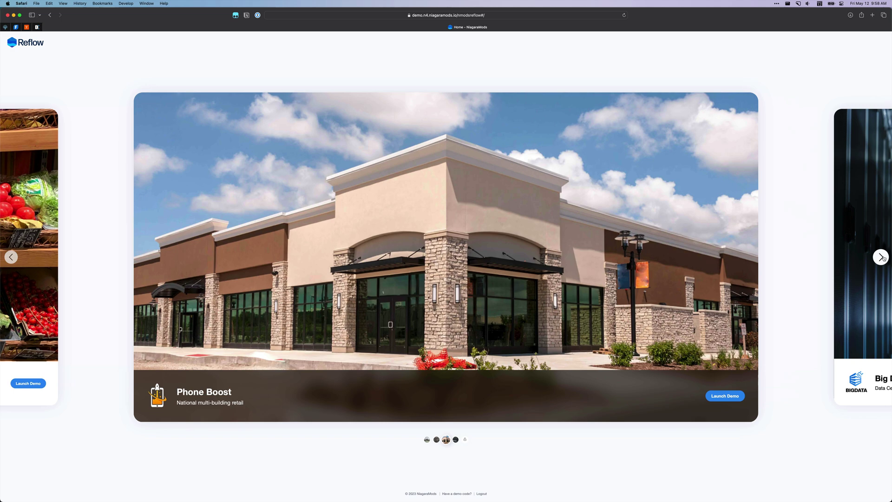
left_click(883, 257)
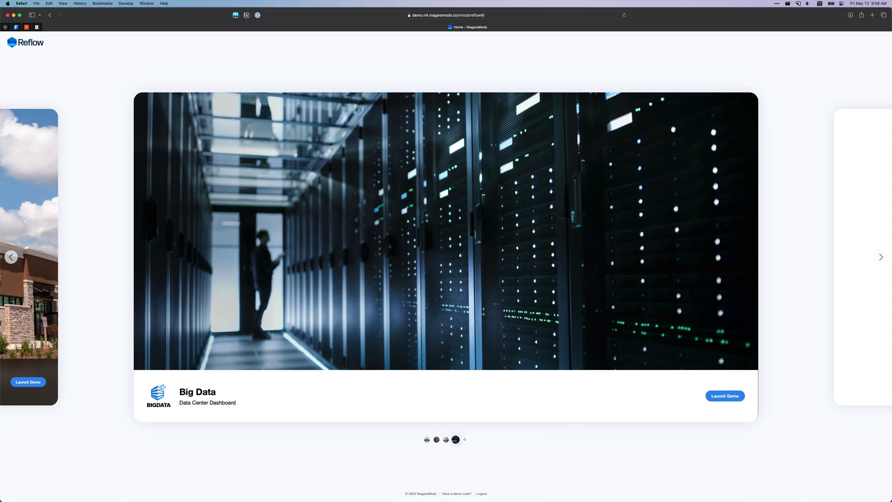
left_click(9, 259)
left_click(9, 258)
left_click(10, 259)
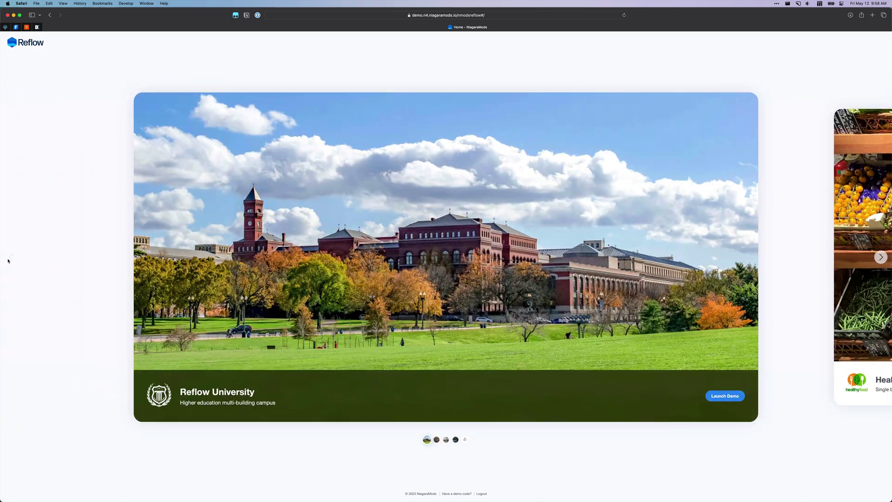
left_click(879, 257)
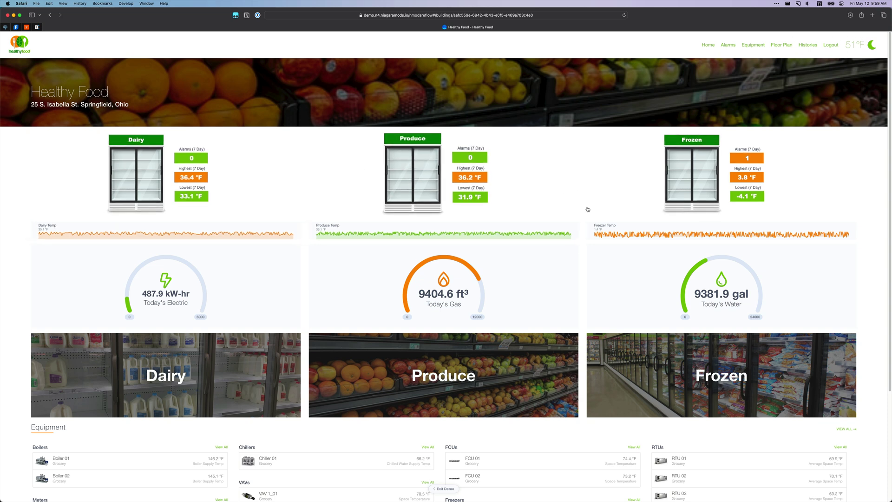
Scroll through the Healthy Food dashboard's case temperatures, energy gauges and equipment lists, then back up
scroll(540, 253, "down", 4)
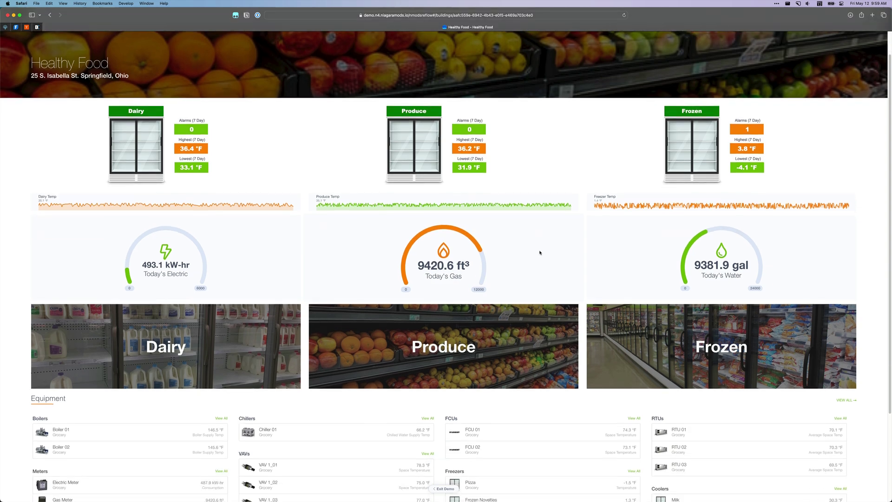
scroll(540, 253, "down", 2)
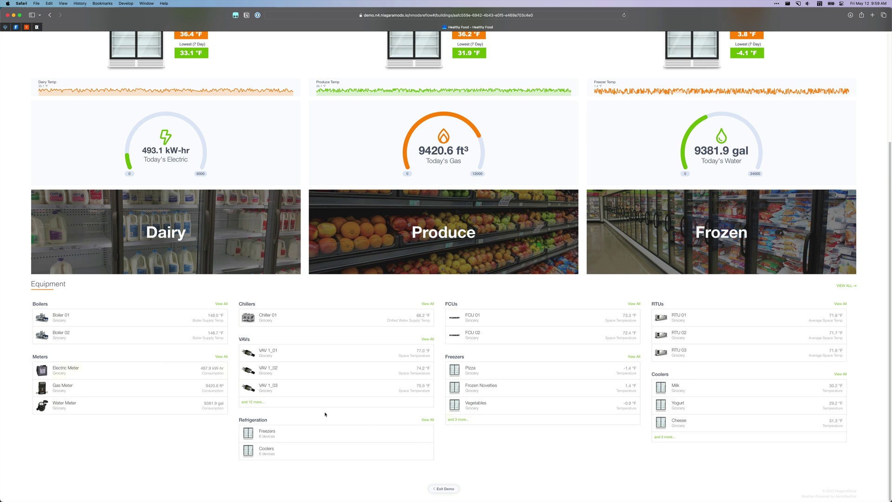
scroll(325, 414, "up", 2)
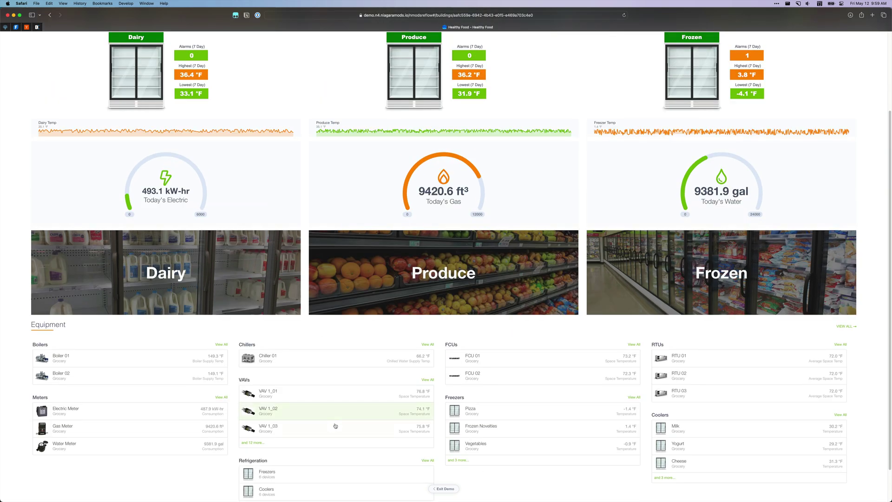
scroll(335, 426, "up", 5)
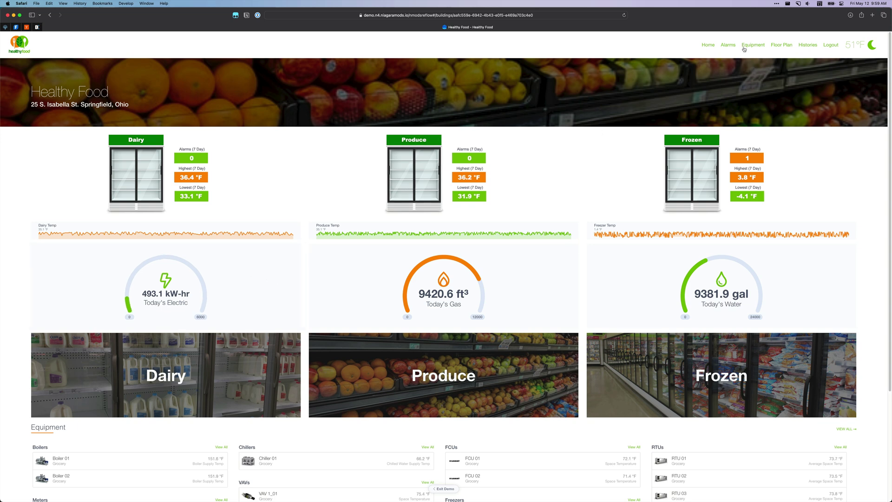
Open the grocery floor plan showing live case temperatures and RTU averages of 79.6, 79.0 and 78.2 °F
left_click(777, 46)
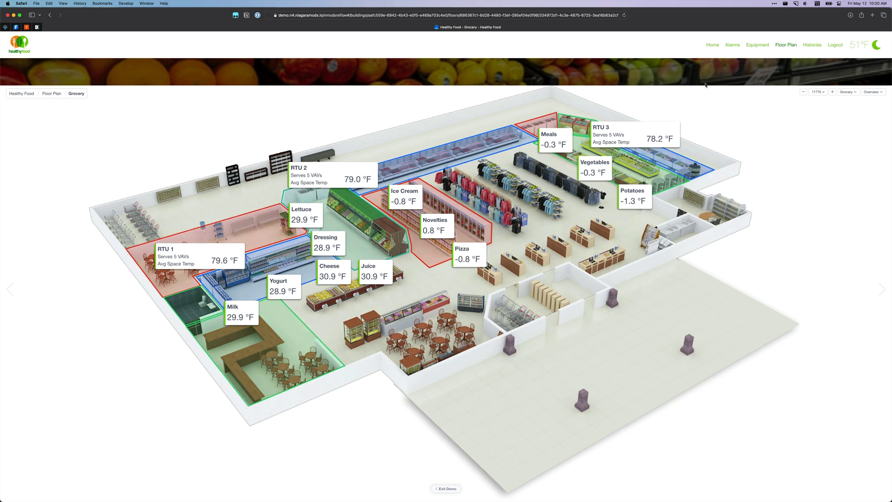
Go to the equipment overview and open Boiler 01's detail page under Boilers
left_click(753, 45)
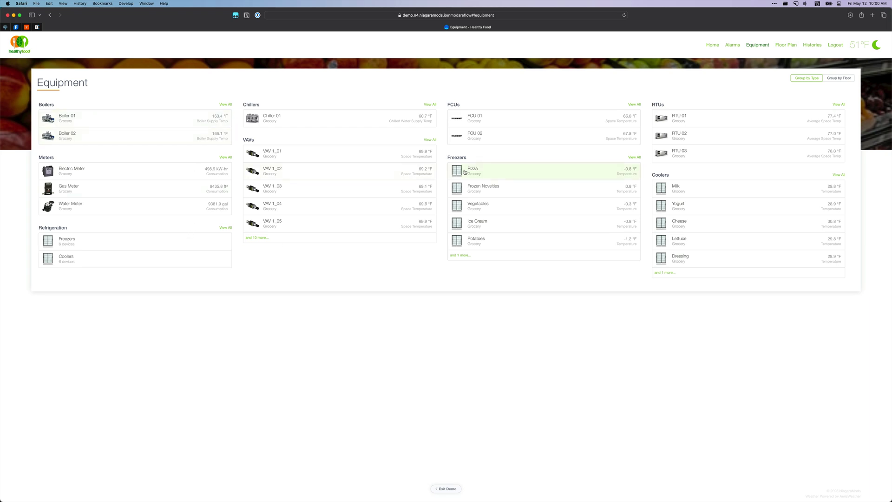
left_click(100, 120)
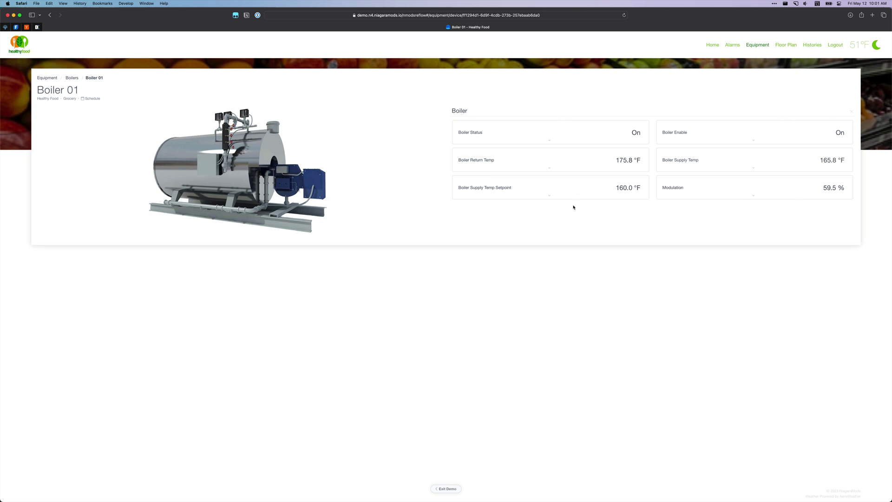
Expand and collapse the Boiler Status, Return Temp and Supply Temp Setpoint cards, then view the Alarm Console
left_click(549, 140)
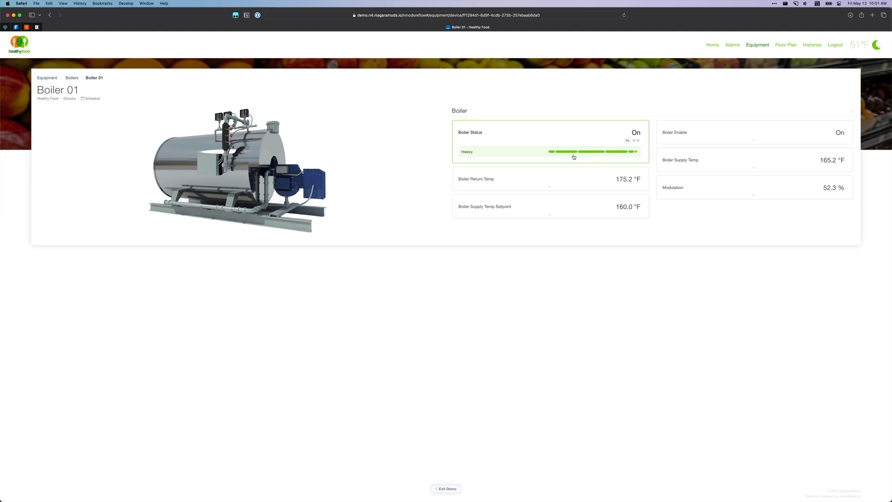
left_click(550, 187)
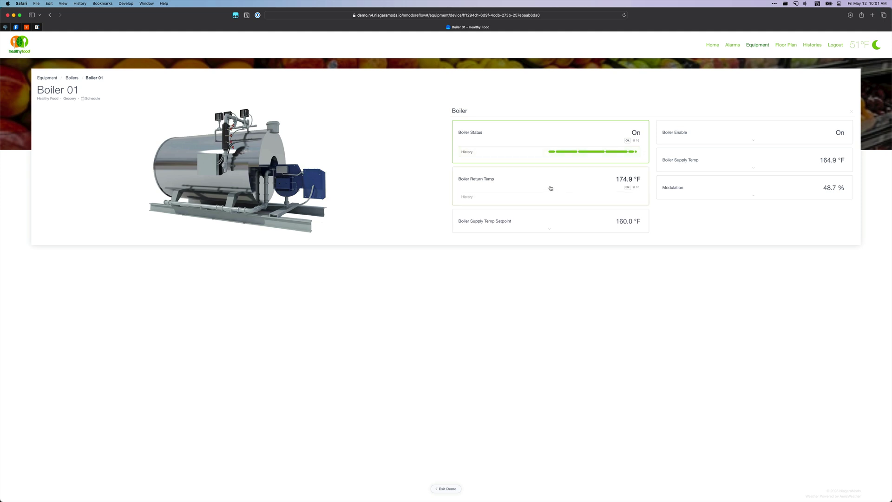
left_click(553, 236)
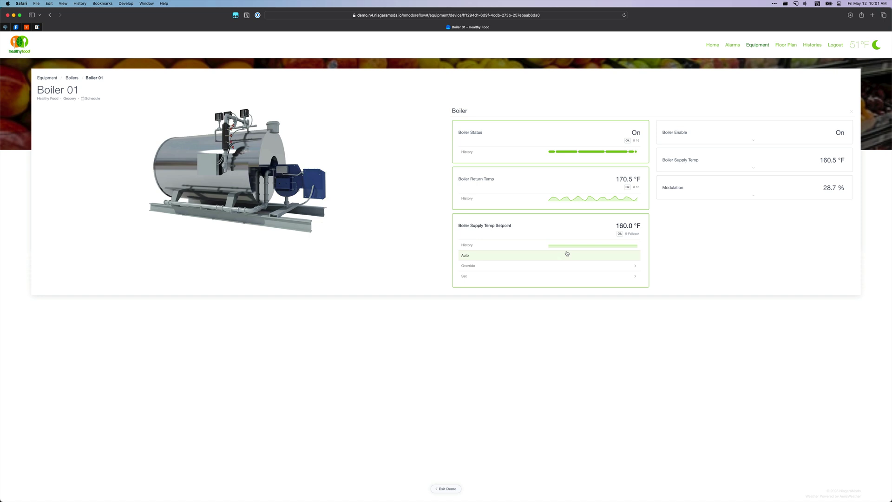
left_click(540, 231)
left_click(535, 228)
left_click(527, 231)
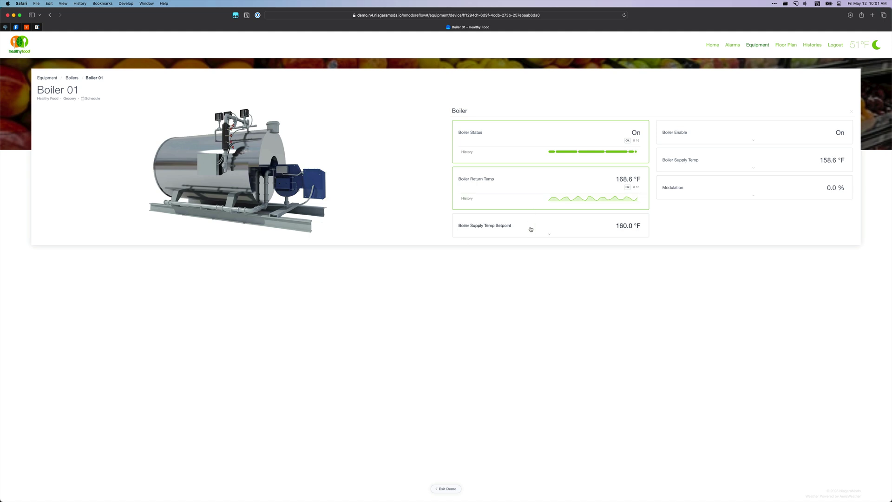
left_click(529, 232)
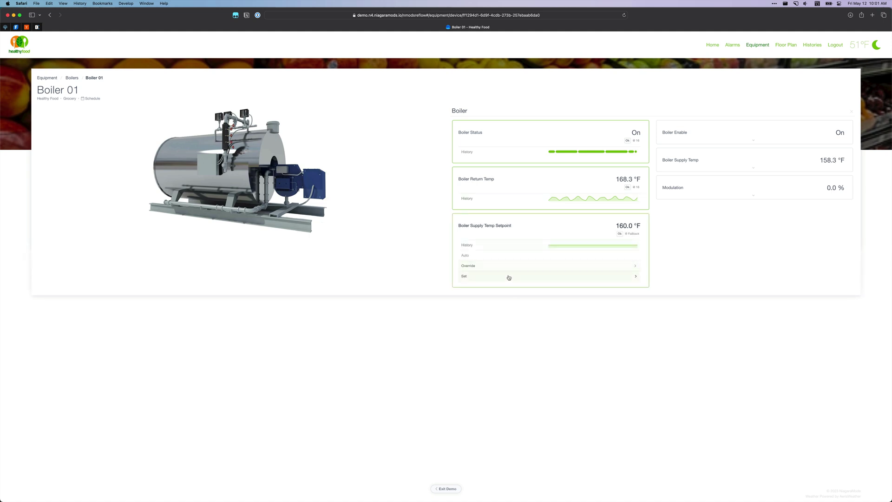
left_click(524, 230)
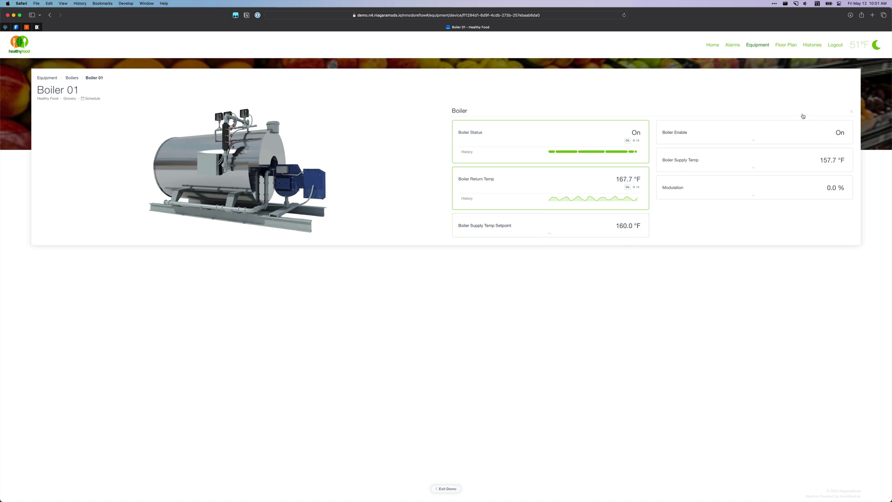
left_click(737, 48)
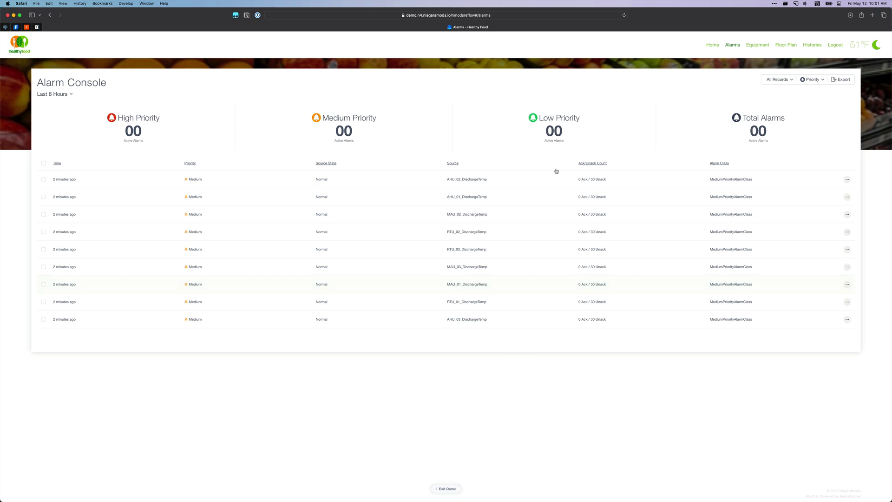
Look at the histories overview, then return to the Healthy Food home dashboard
left_click(812, 45)
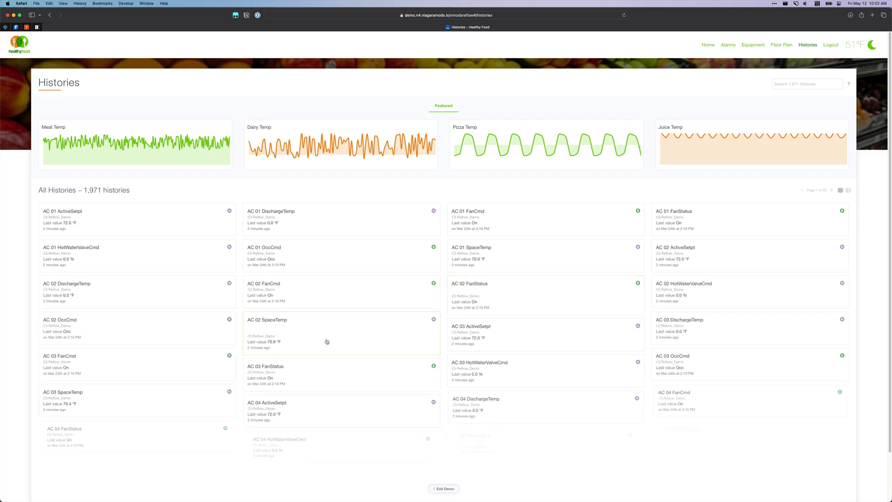
left_click(708, 45)
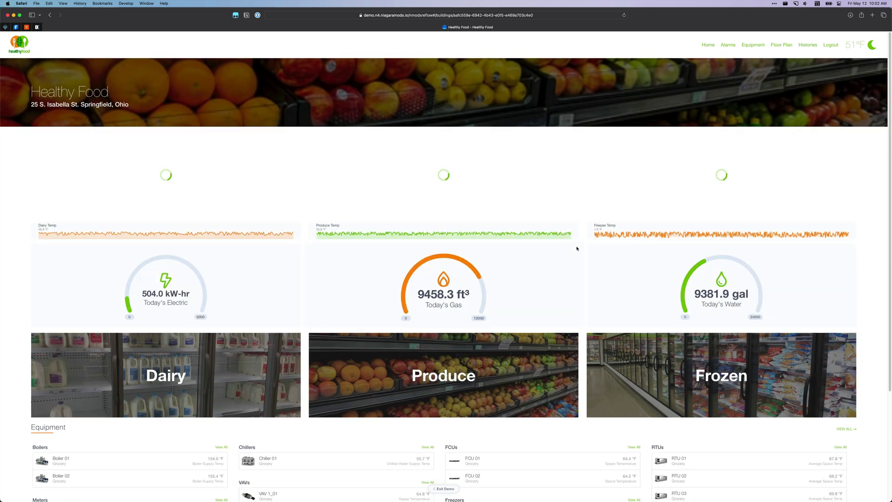
Open the Dairy Temp chart, zoom to about 9:27–9:38 then near 9:36, and reset to the full hour
left_click(235, 233)
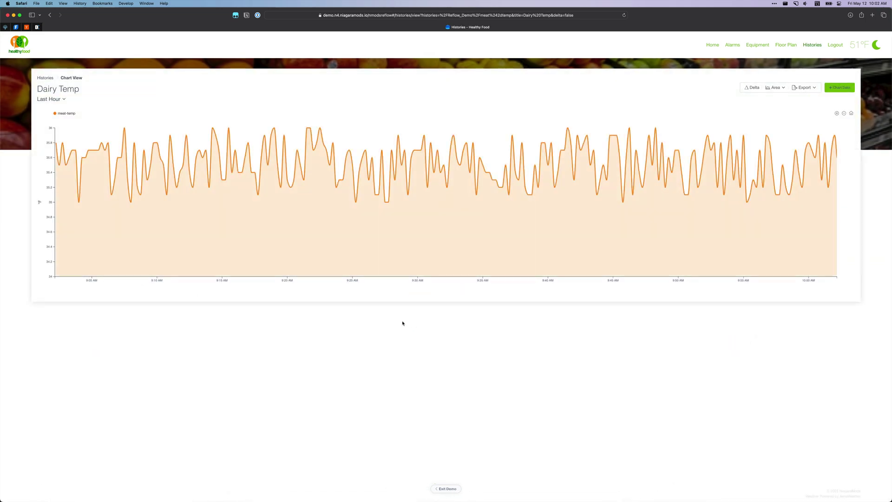
left_click_drag(531, 186, 387, 196)
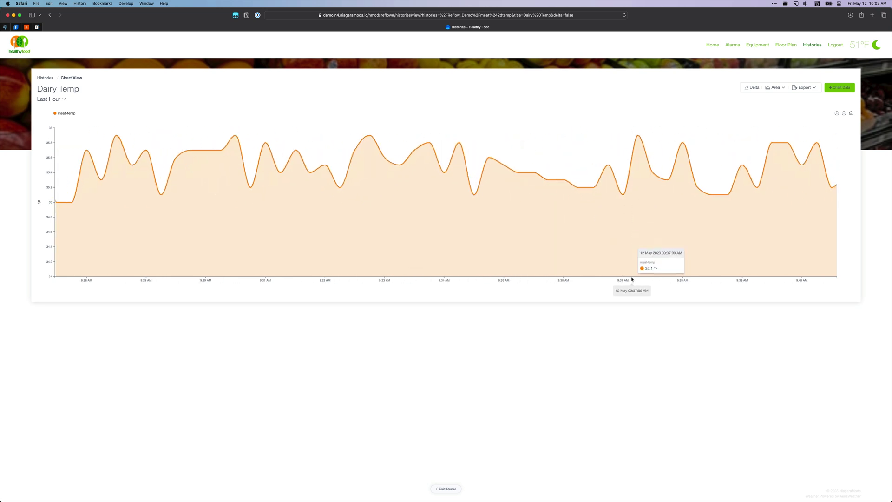
left_click_drag(529, 164, 618, 168)
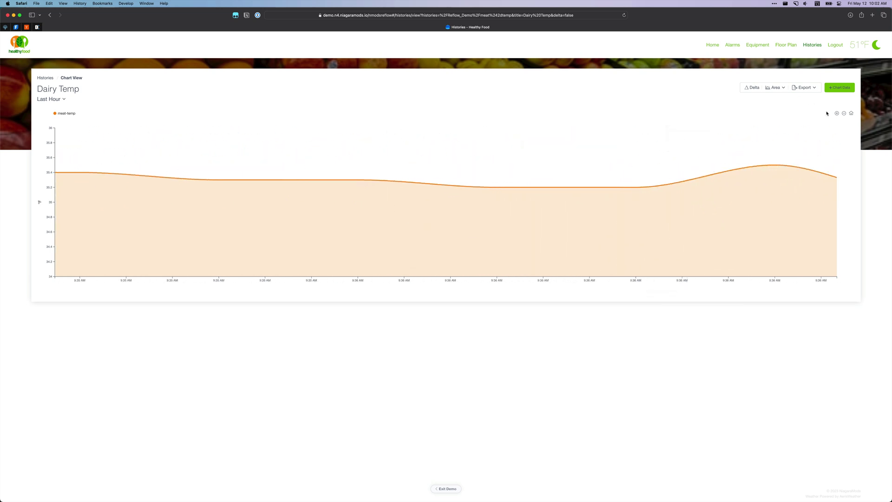
left_click(851, 114)
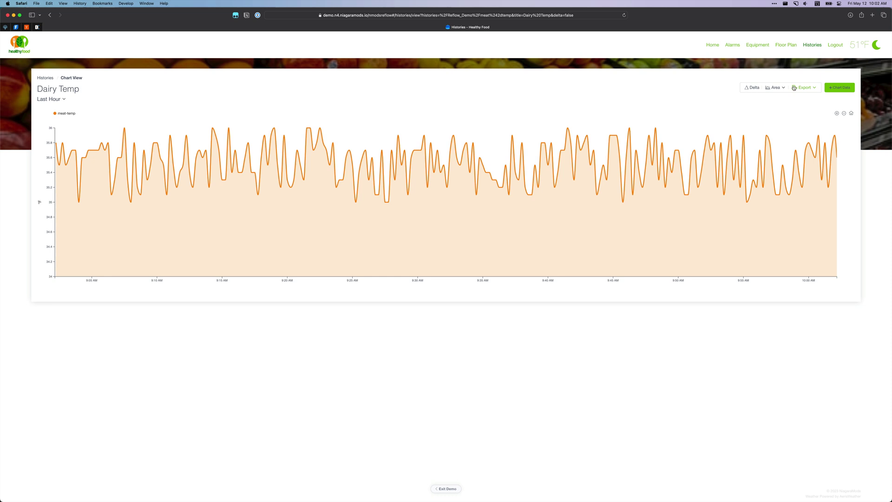
Preview the page at iPhone 8 size (375×667) in Responsive Design Mode and scroll the mobile layout
key("alt+super+r")
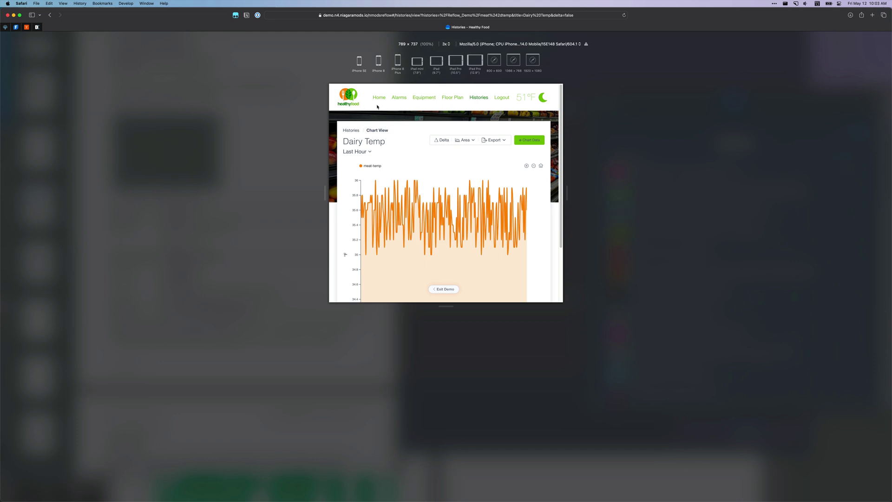
left_click(379, 64)
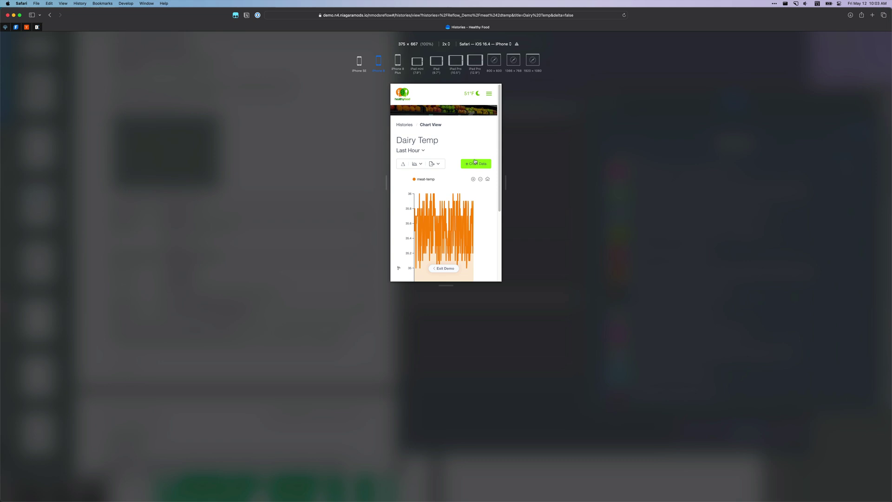
scroll(475, 161, "down", 1)
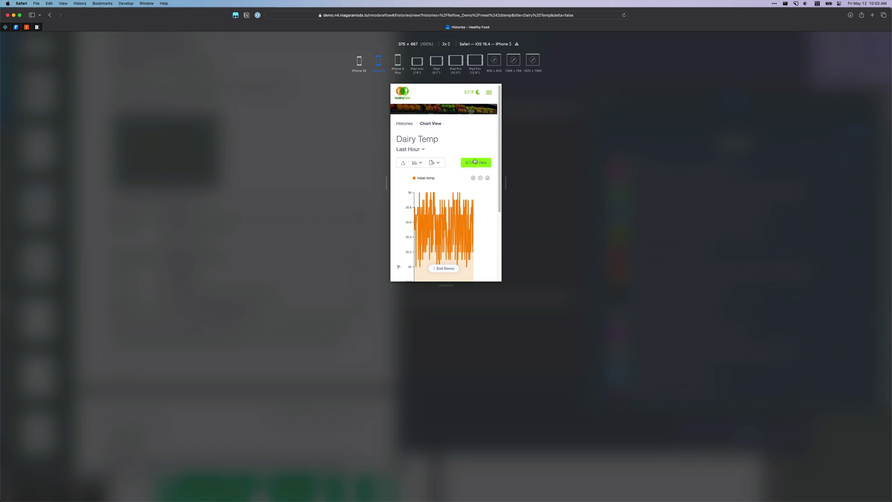
scroll(475, 162, "down", 2)
scroll(413, 112, "up", 2)
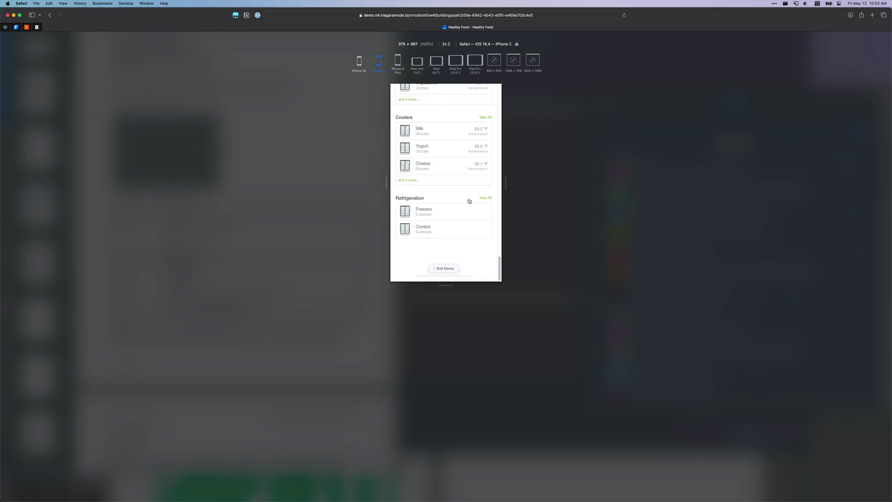
scroll(469, 202, "up", 12)
scroll(470, 201, "down", 8)
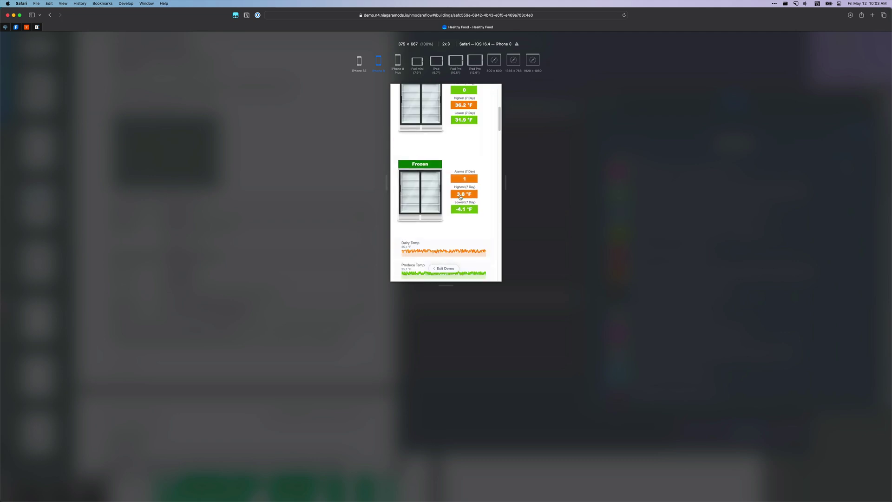
Switch the preview to iPad Pro 10.5-inch (1112×834) and scroll the tablet layout
left_click(456, 60)
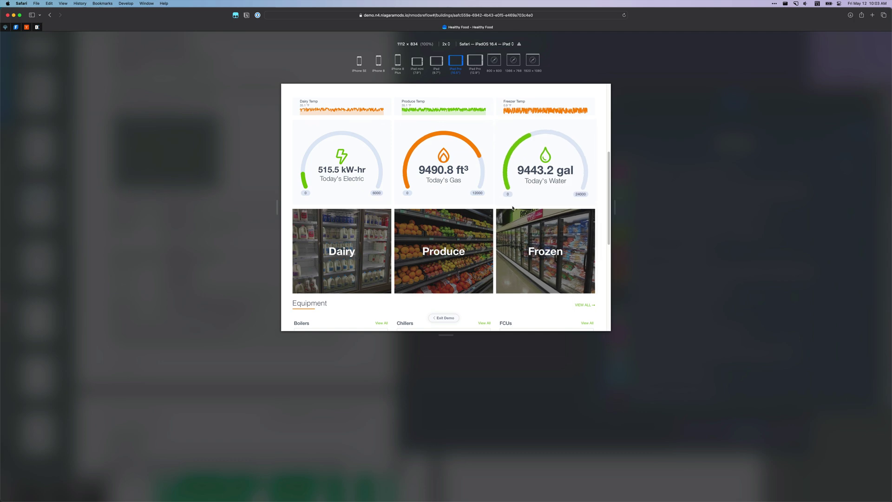
scroll(516, 216, "up", 10)
scroll(510, 215, "down", 8)
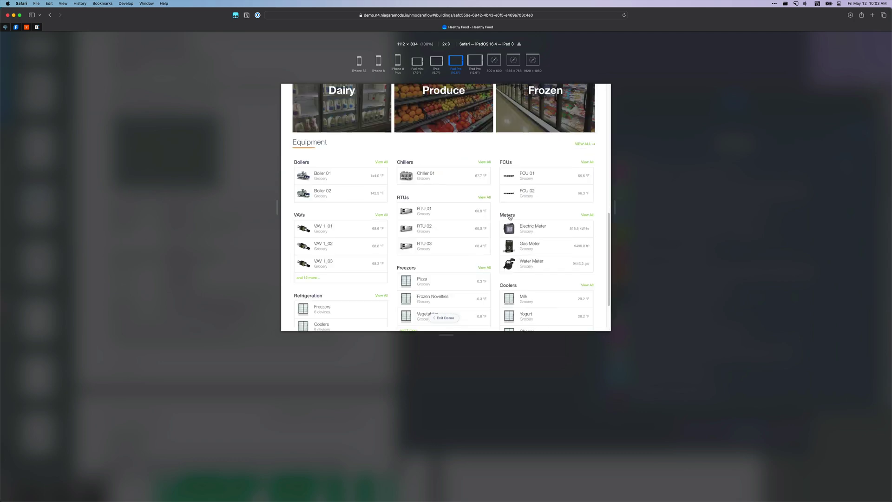
scroll(511, 215, "up", 10)
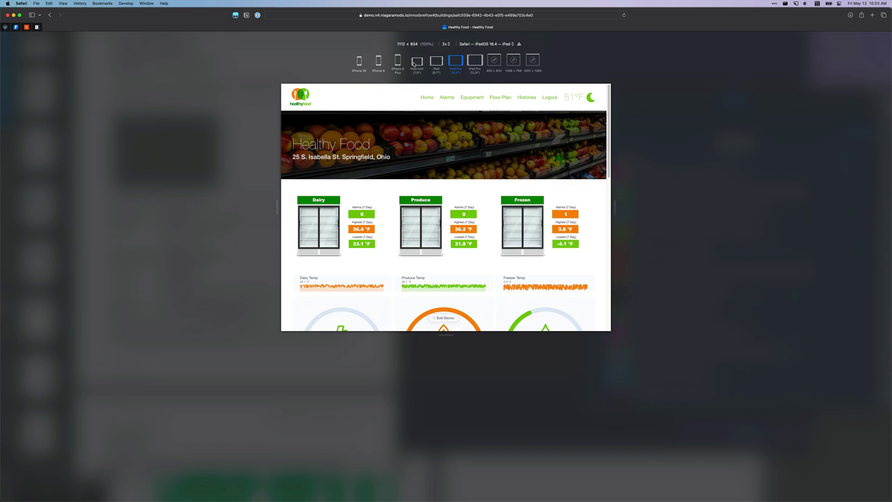